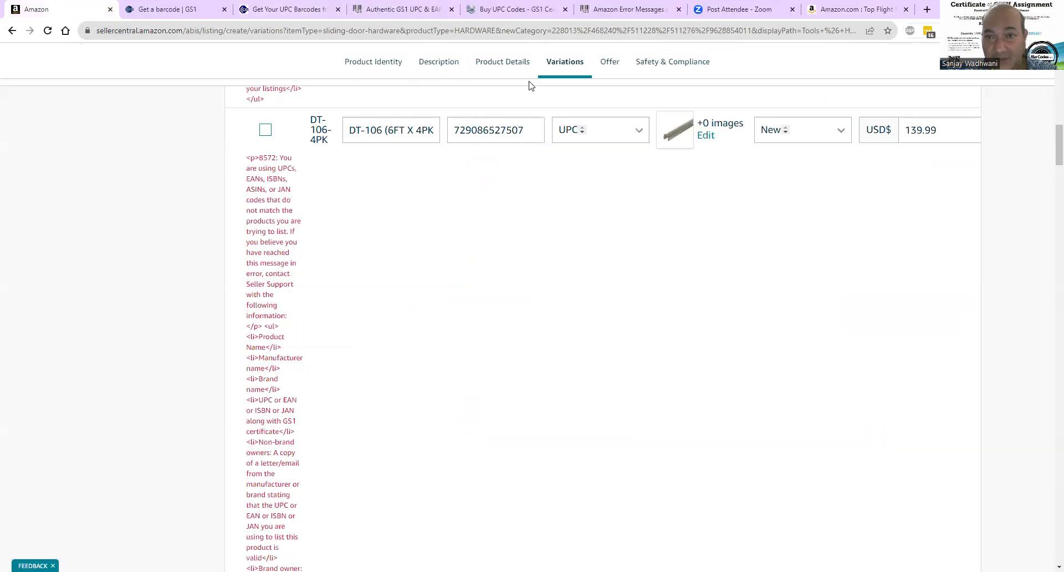
Look over the GS1 page on getting barcodes and GTIN numbers
click(161, 10)
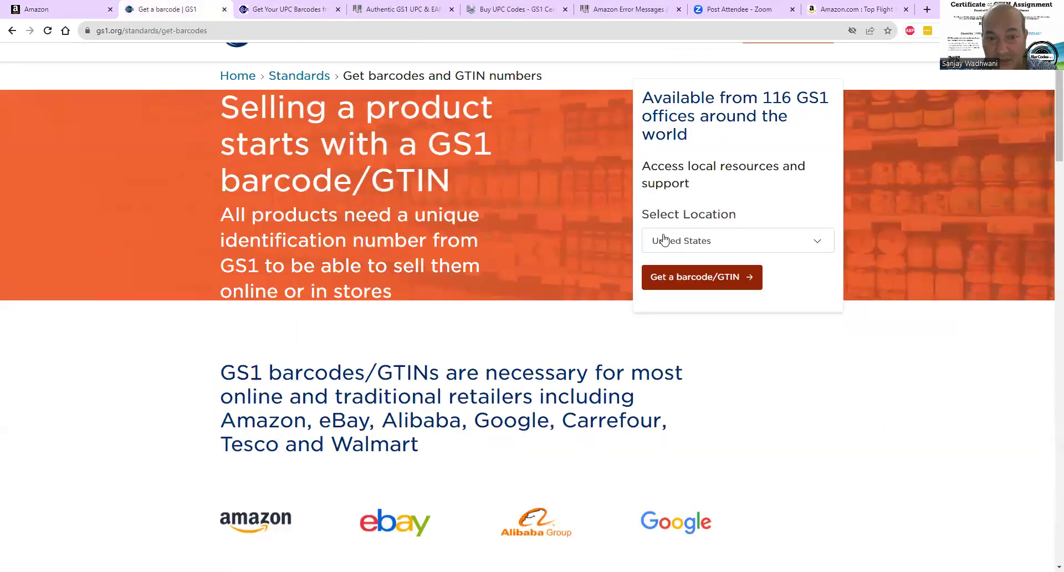
scroll(664, 239, down, 4)
scroll(609, 211, up, 5)
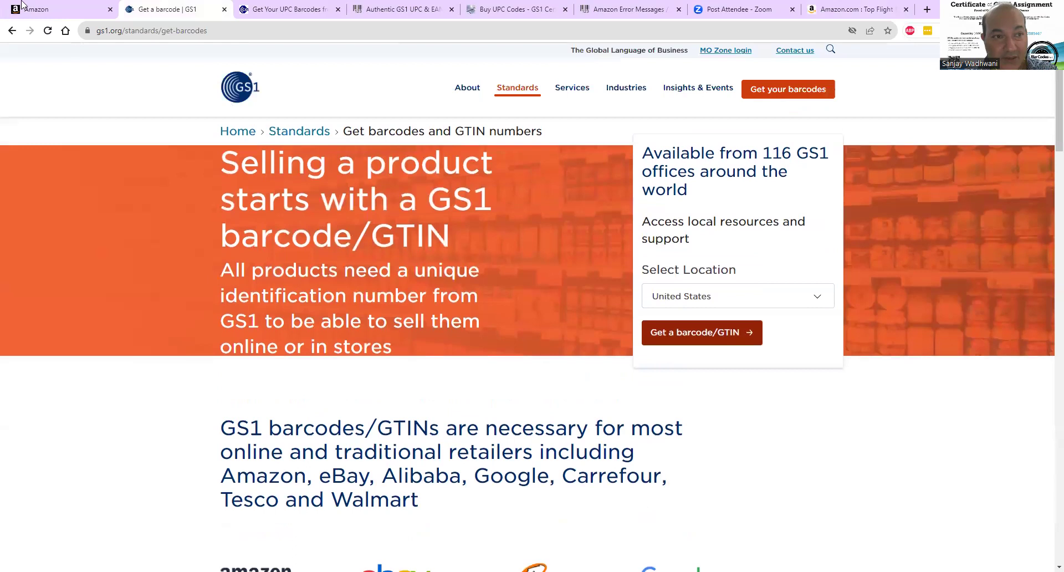
Return to the sliding door hardware listing and save its variations as a draft
click(52, 7)
scroll(795, 191, up, 1)
scroll(798, 192, up, 14)
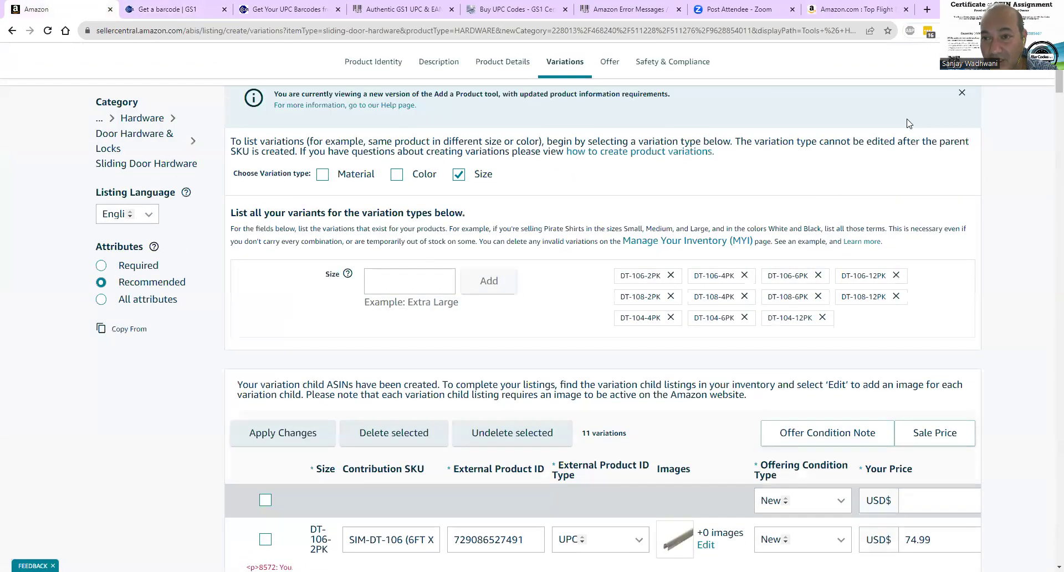
scroll(1005, 73, up, 1)
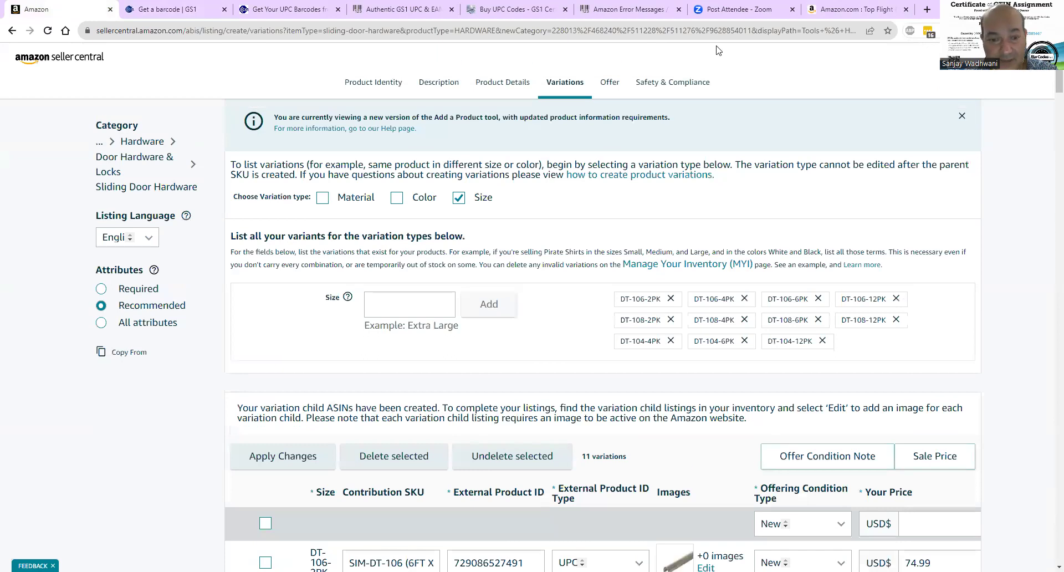
scroll(686, 224, down, 20)
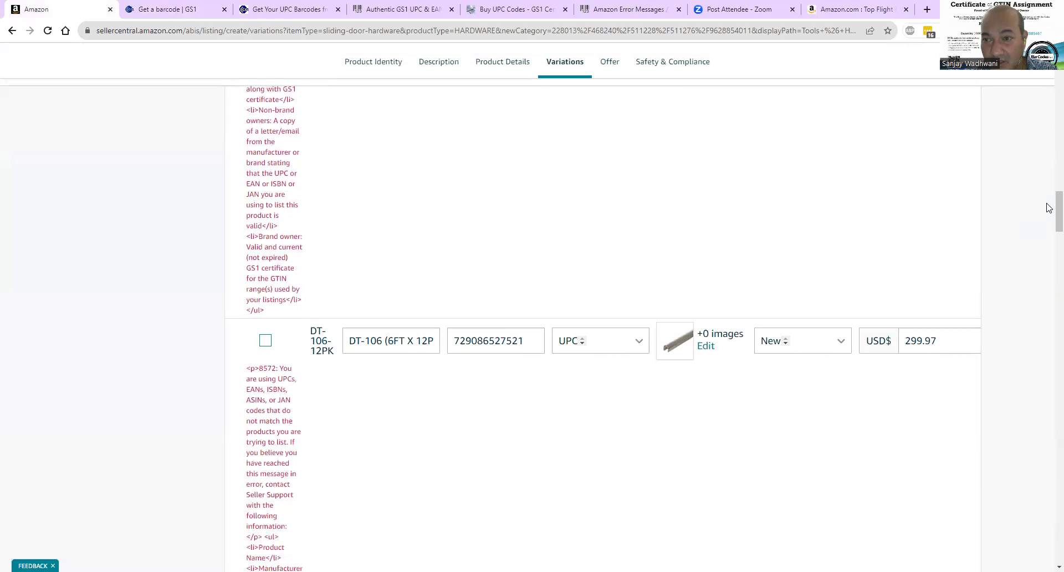
drag(1058, 210, 1058, 510)
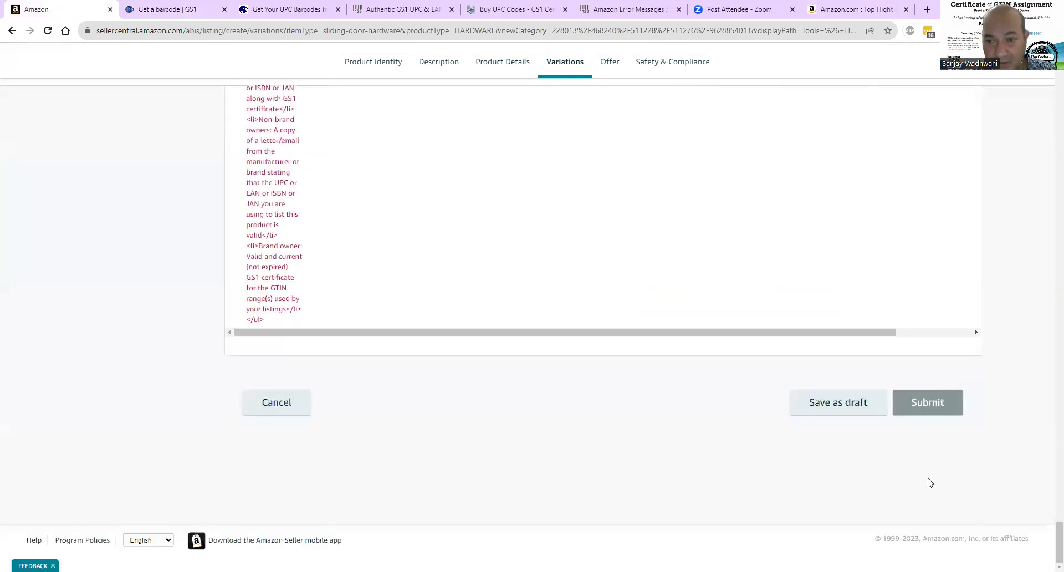
click(828, 409)
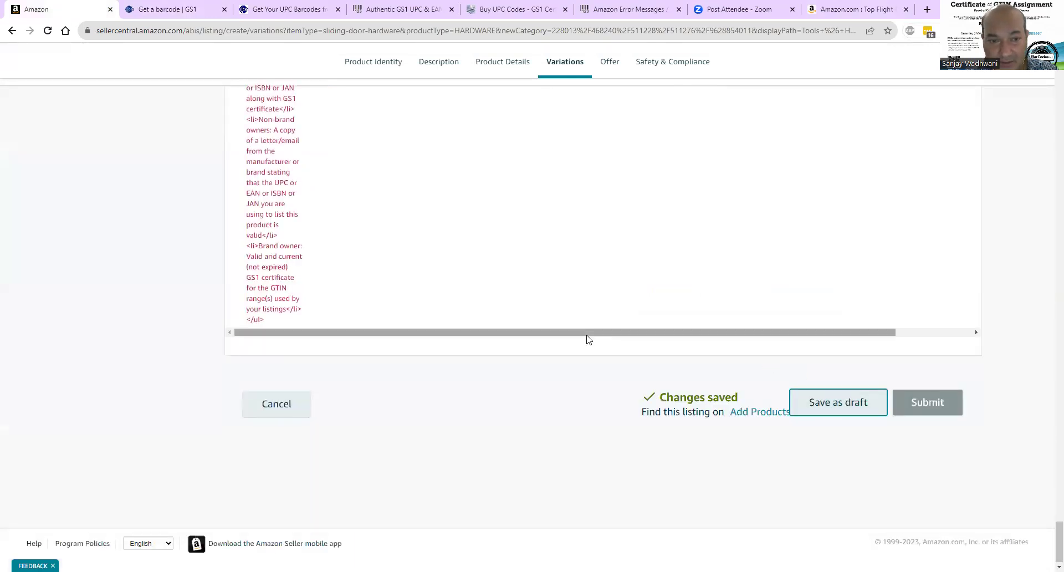
Try to load the Seller Central sign-in page in the listing's tab, waiting for the unresponsive page
drag(1058, 542, 1059, 77)
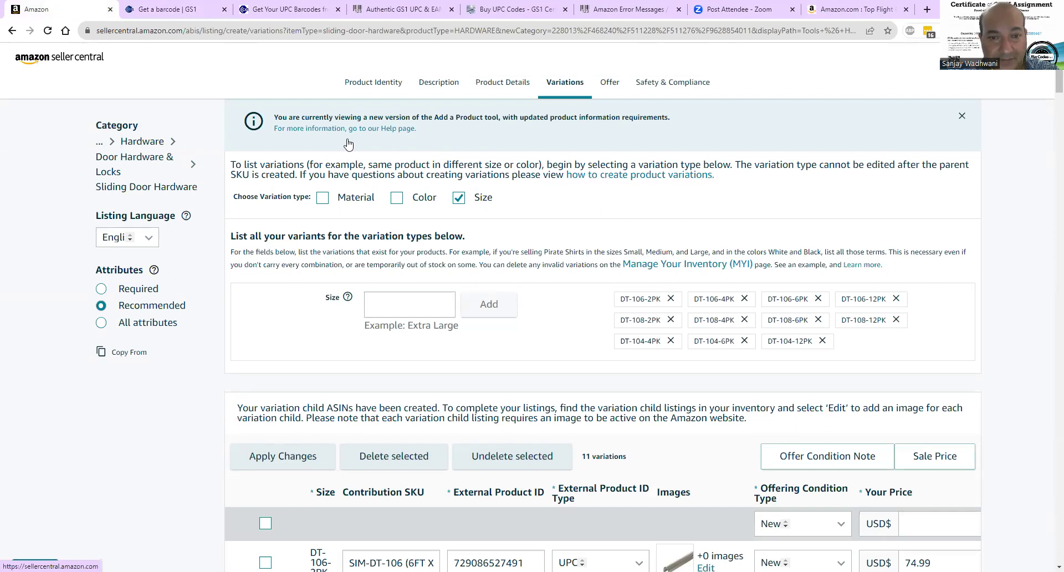
click(191, 31)
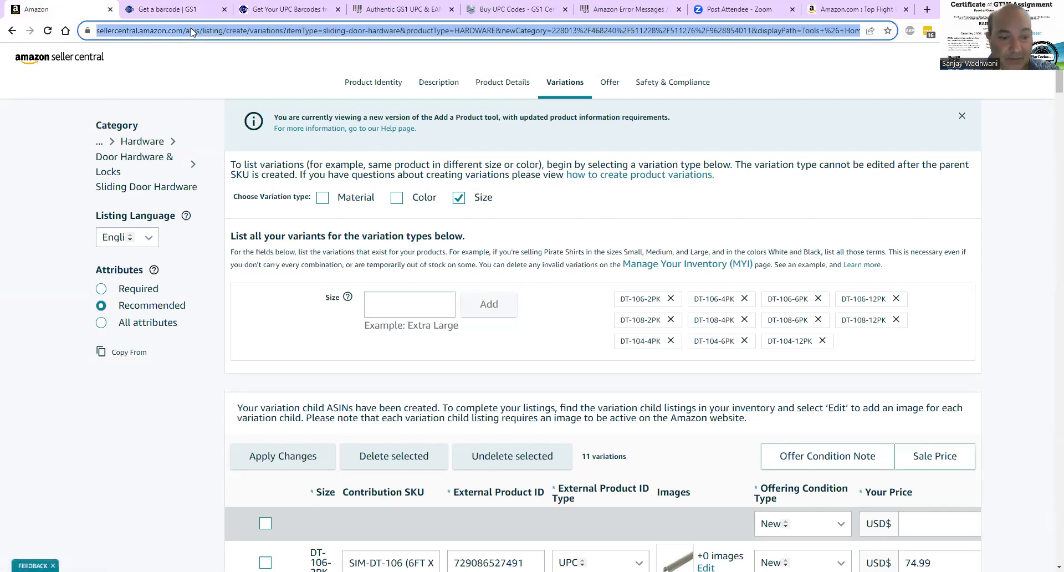
text(sellercentral.amazo)
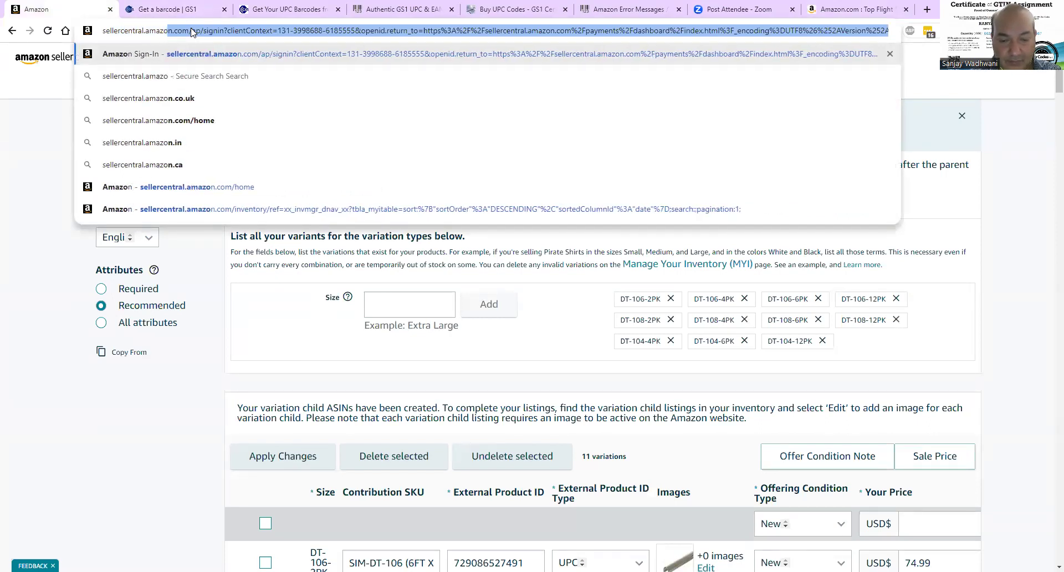
key(Return)
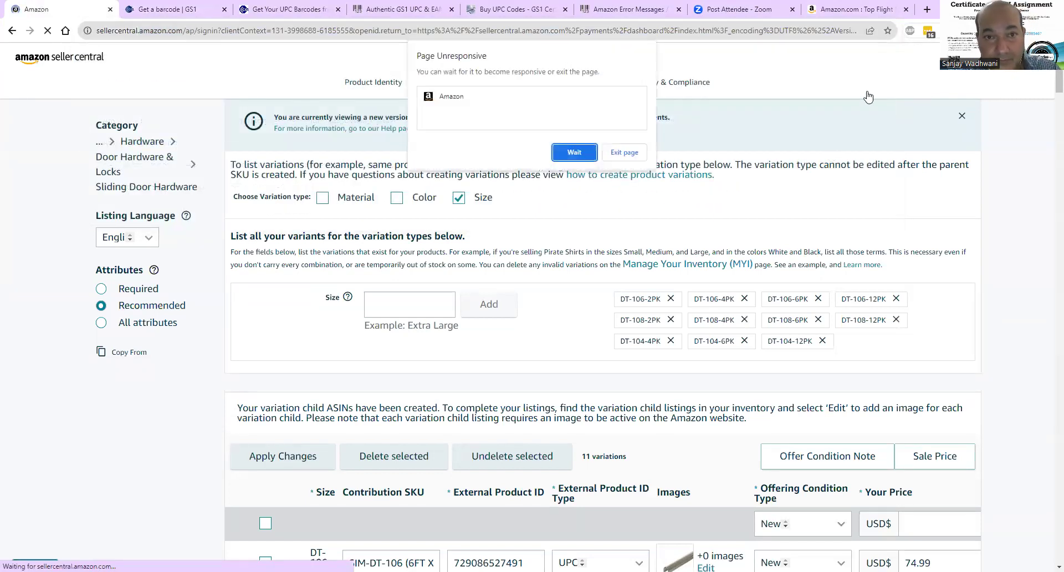
click(573, 152)
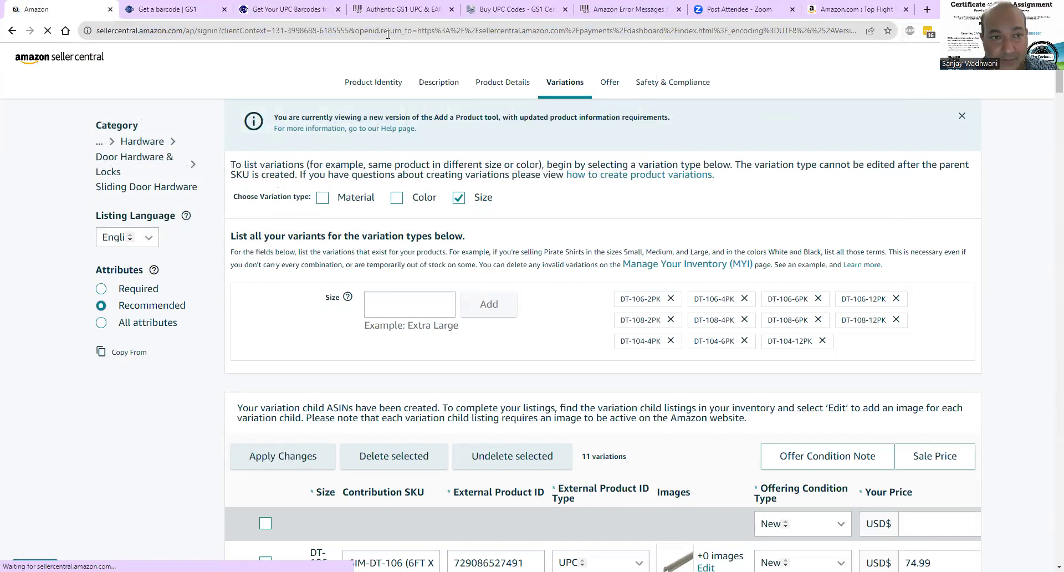
Search the web for sellercentral.amazon.com
click(317, 28)
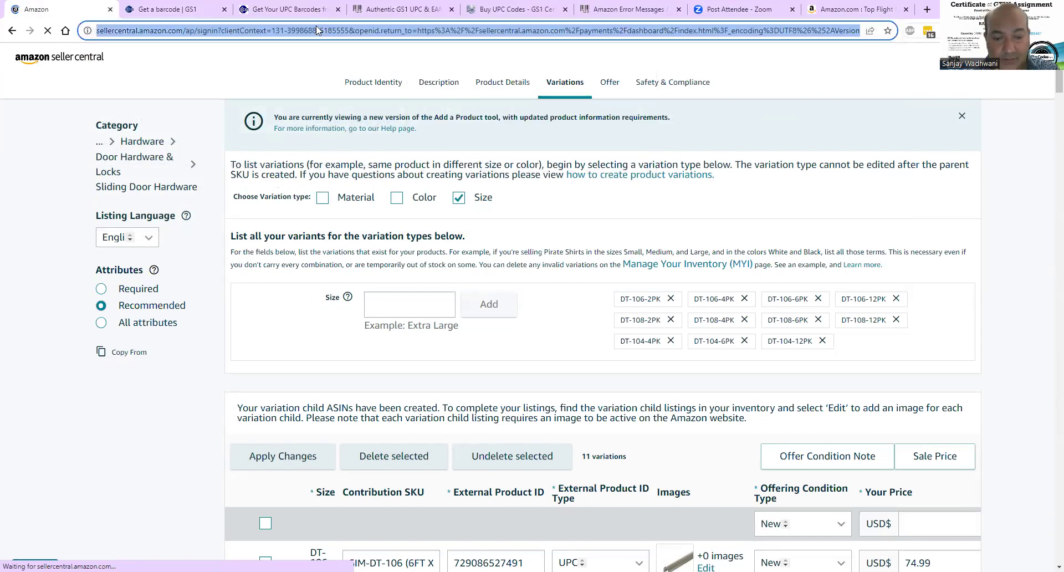
text(seller)
key(BackSpace)
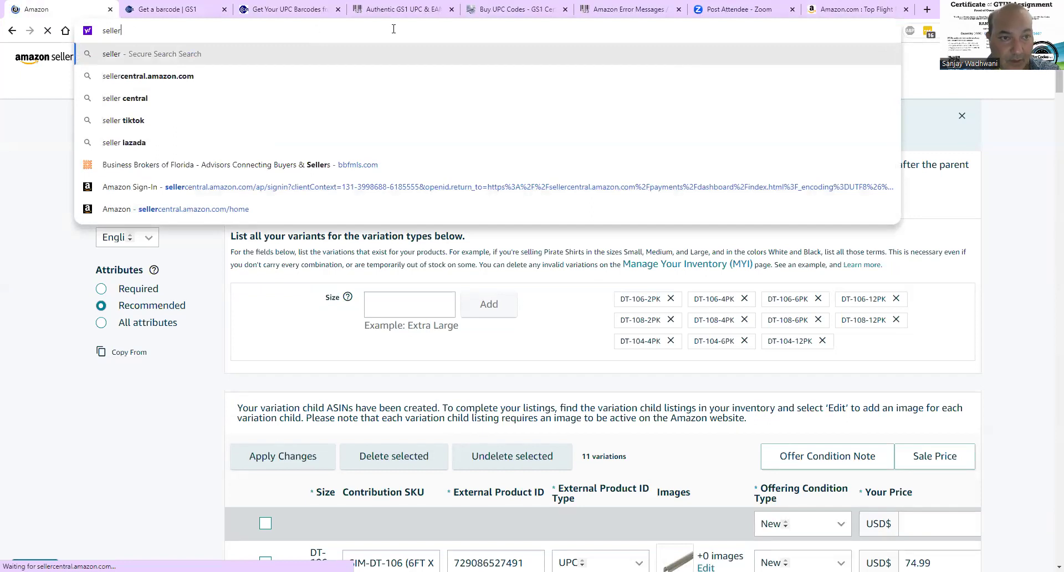
click(278, 78)
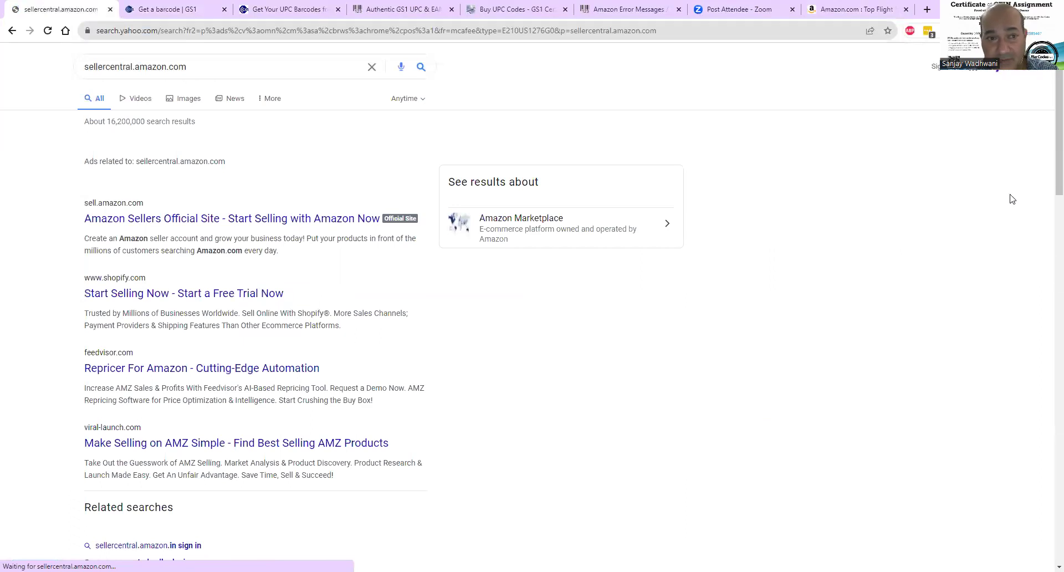
Look over the Amazon Sellers Official Site from the search results, and close it along with the search tab
click(192, 224)
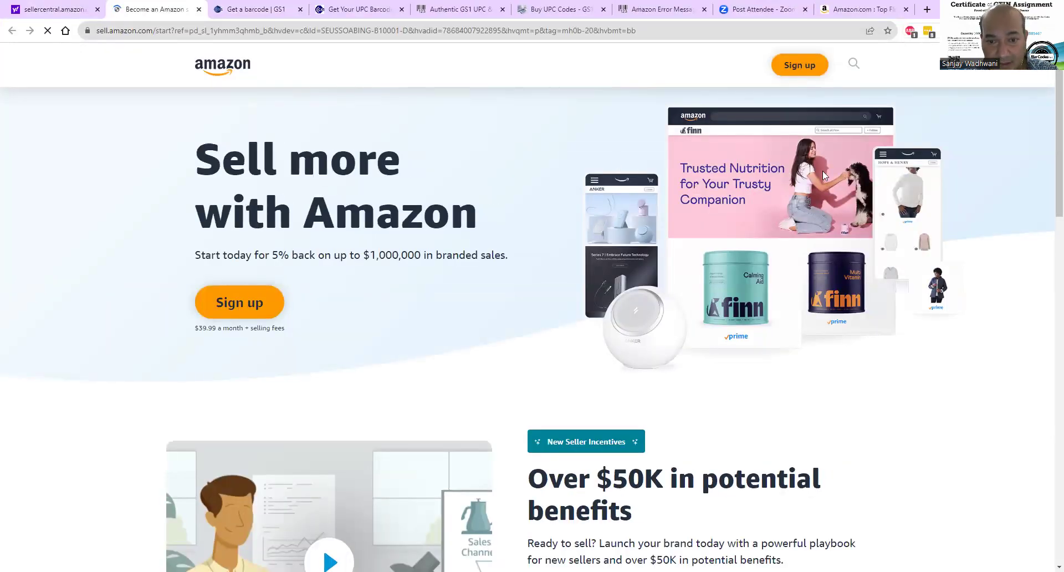
scroll(822, 183, down, 7)
scroll(304, 161, up, 7)
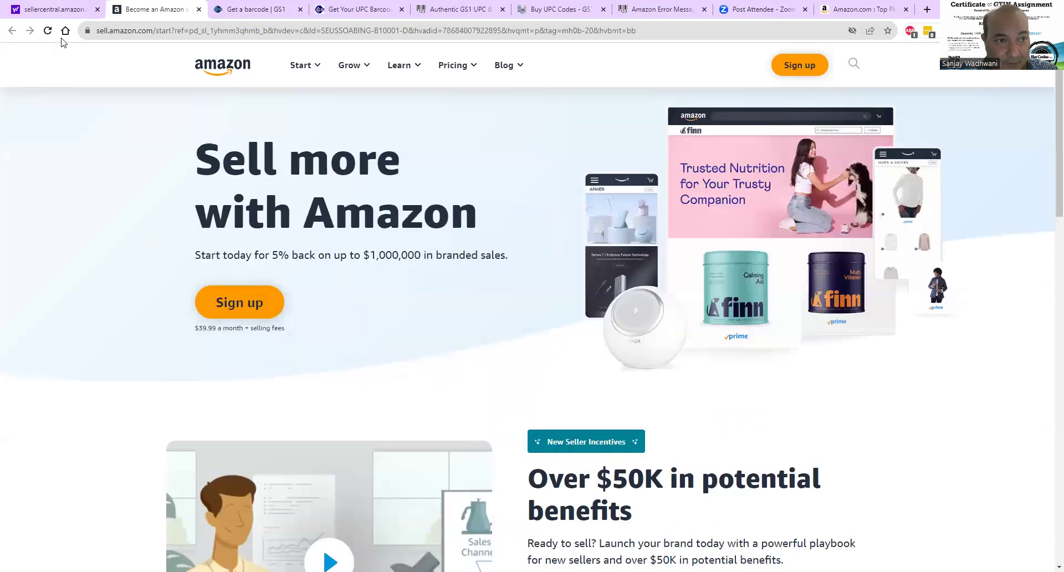
click(97, 9)
click(98, 9)
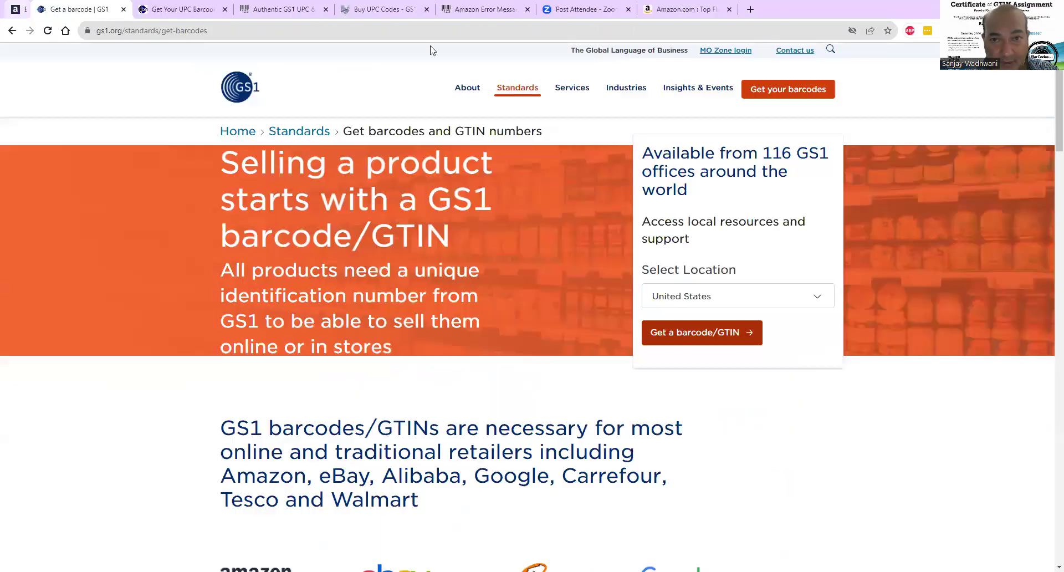
Open Seller Central in a new tab and go to its Get Help page, dismissing the service selection tip
key(ctrl+t)
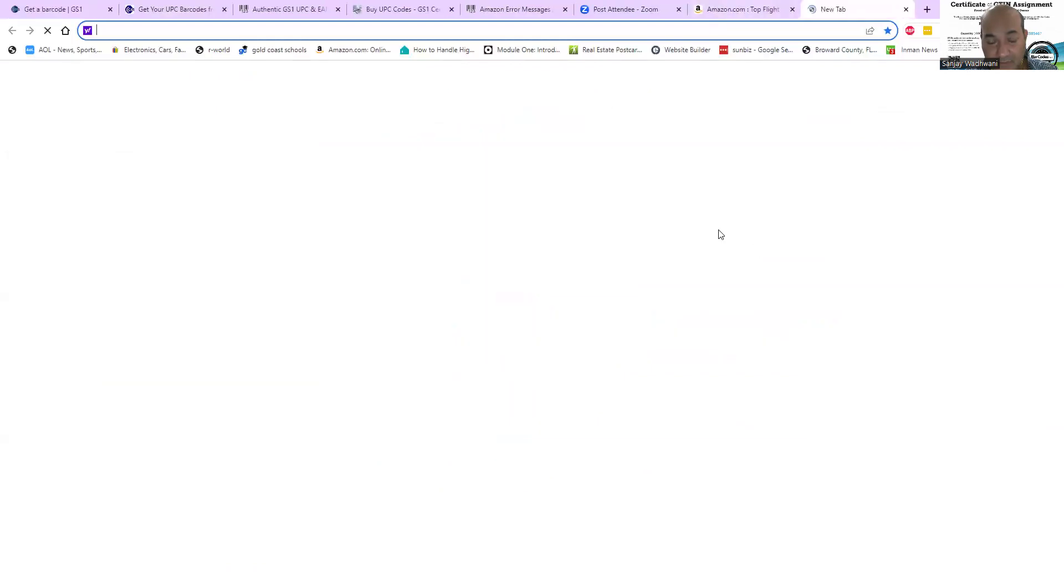
click(439, 279)
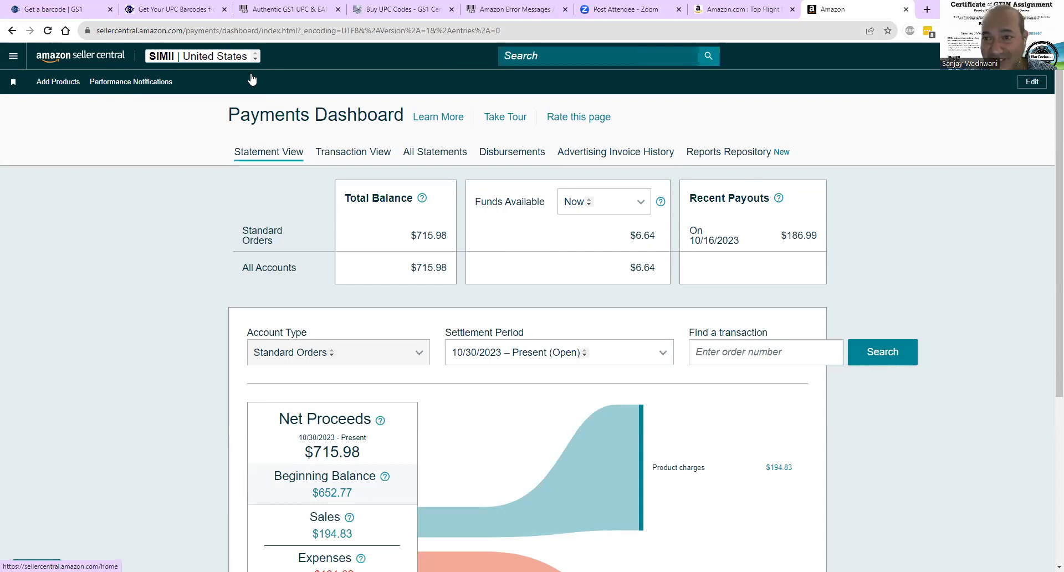
click(438, 116)
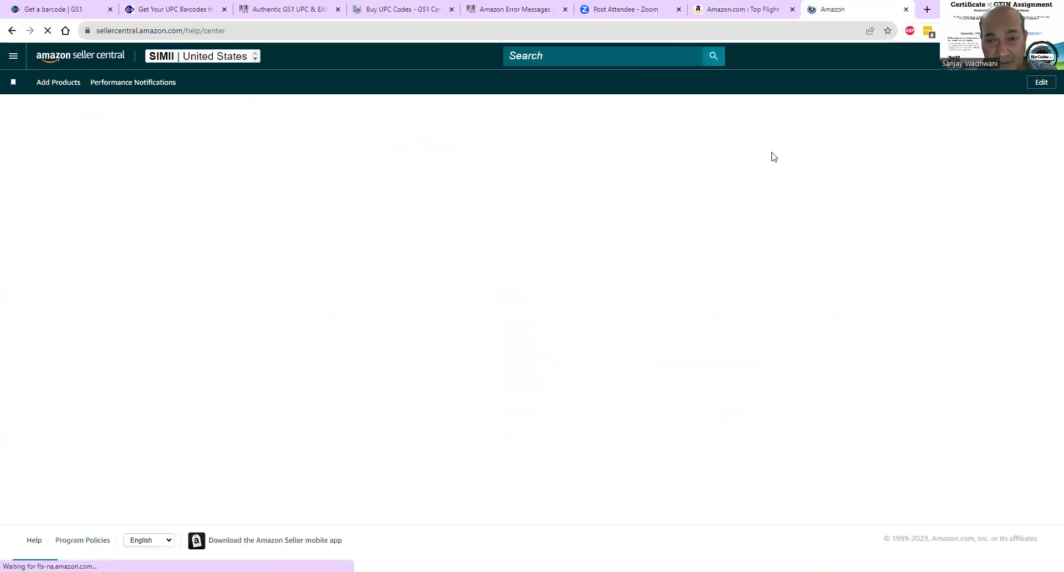
scroll(773, 157, down, 3)
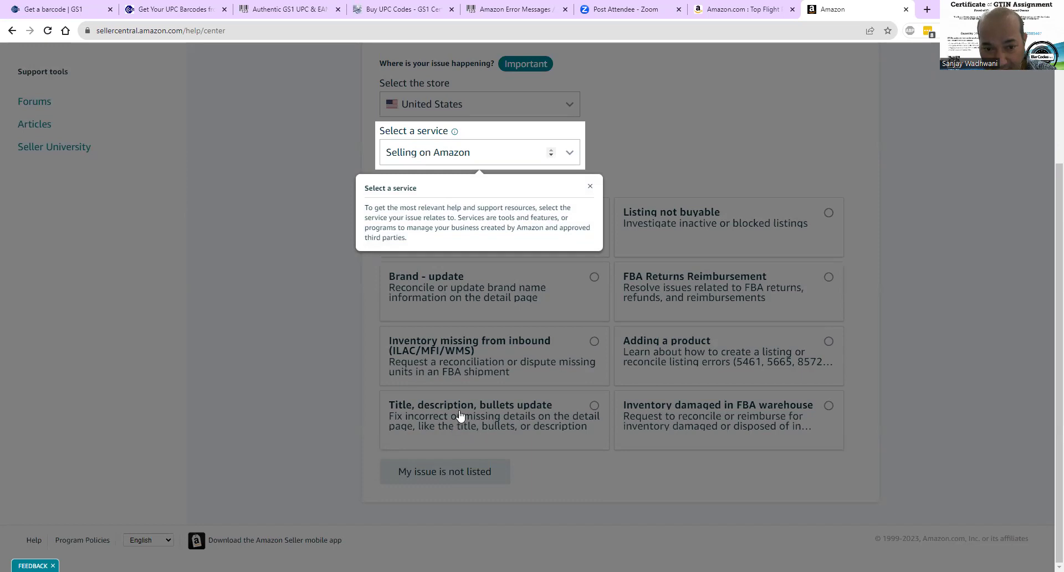
click(589, 186)
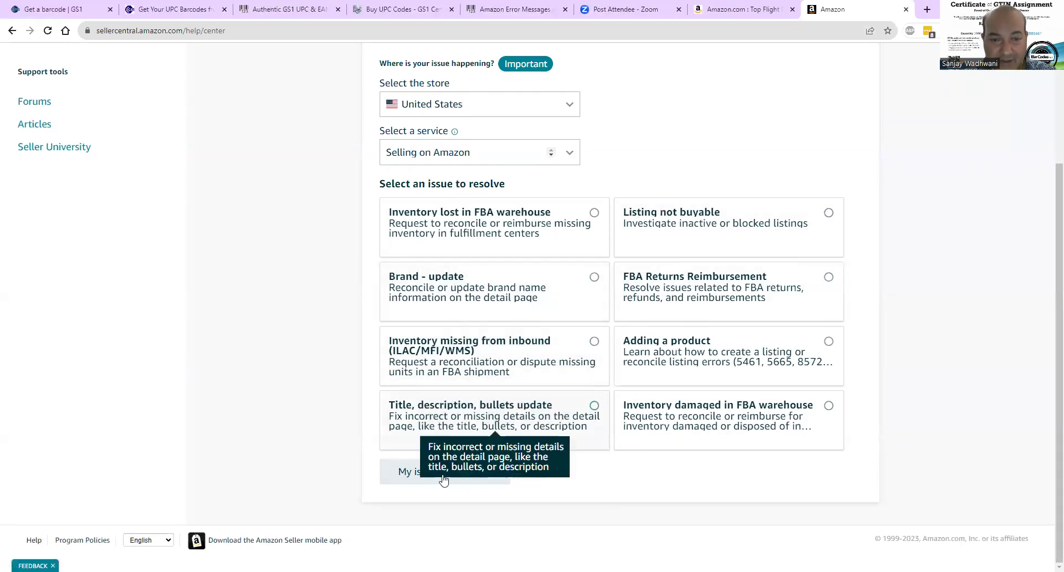
Report an unlisted issue described as "gtin code not working" and continue to the suggested matches
click(410, 472)
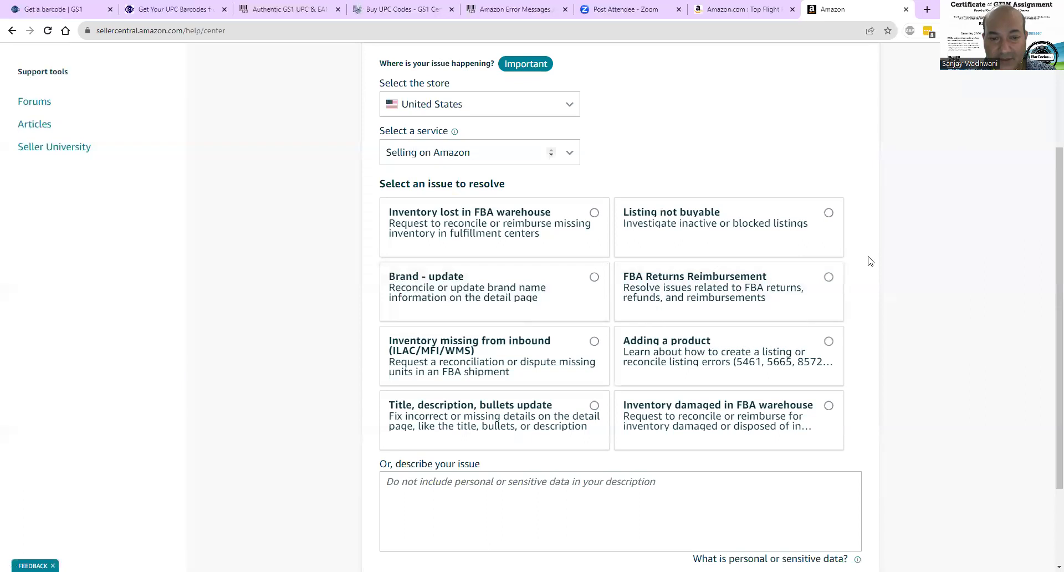
scroll(573, 436, down, 2)
click(517, 371)
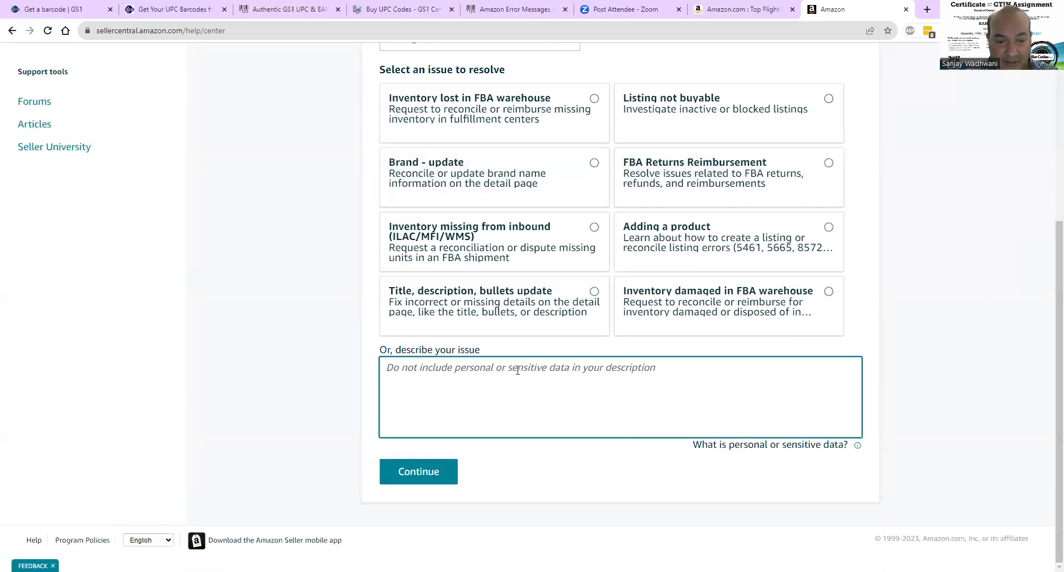
text(gtin)
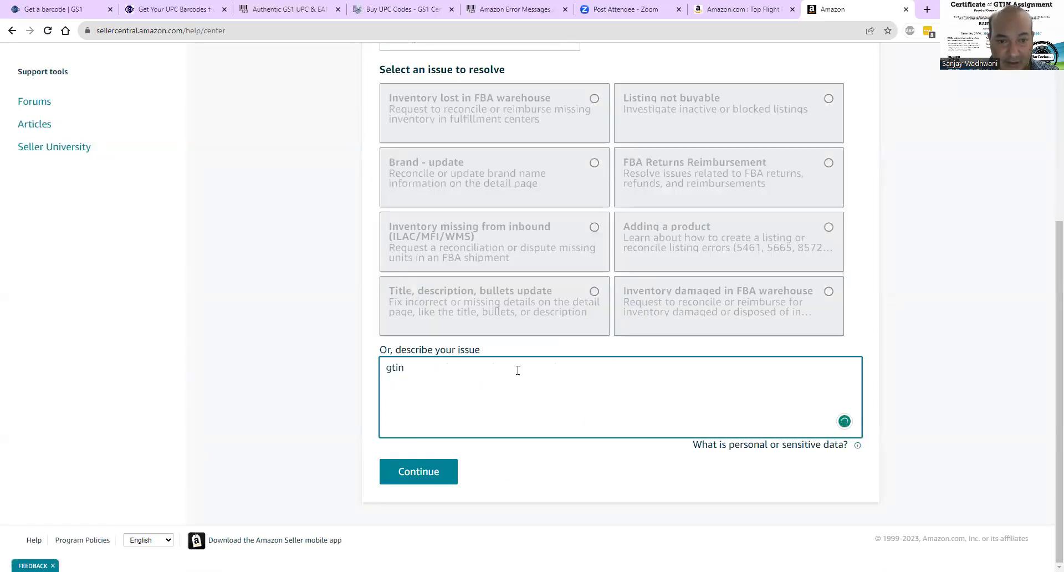
text( code not working)
click(428, 472)
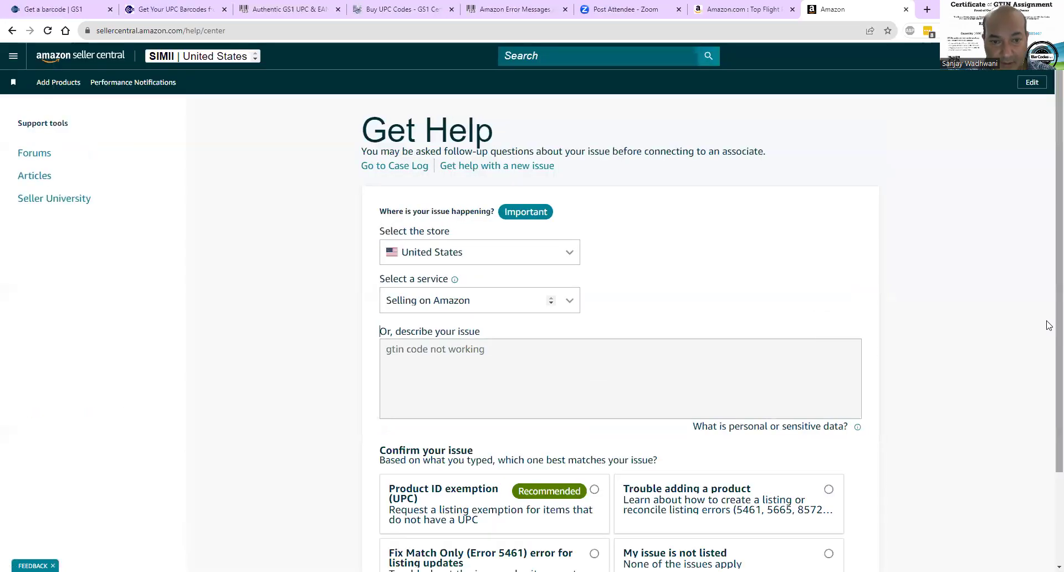
Confirm that the issue is not listed and choose the Product or listing related category to reach the contact options
scroll(1048, 326, down, 2)
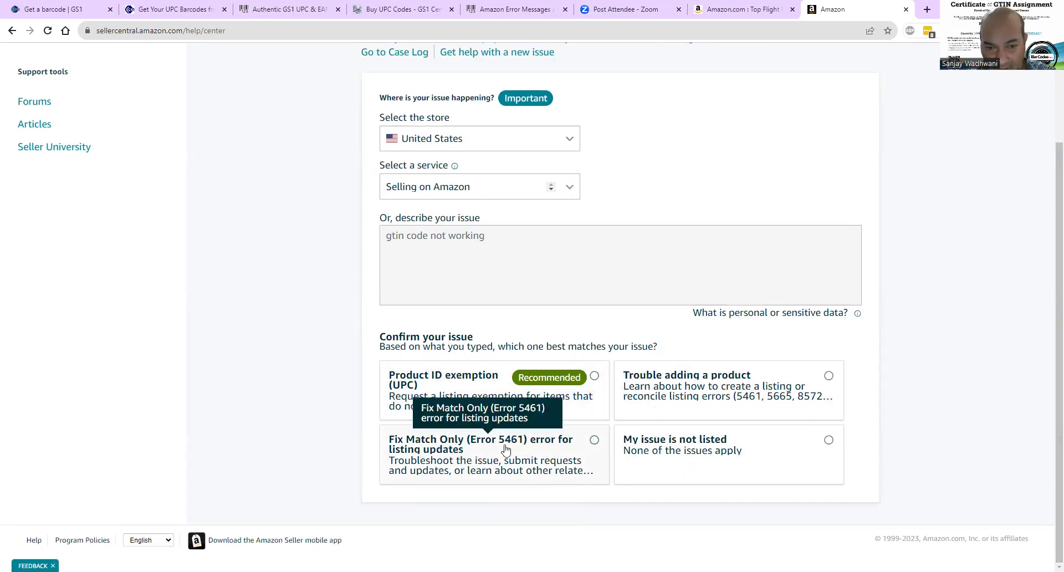
click(672, 449)
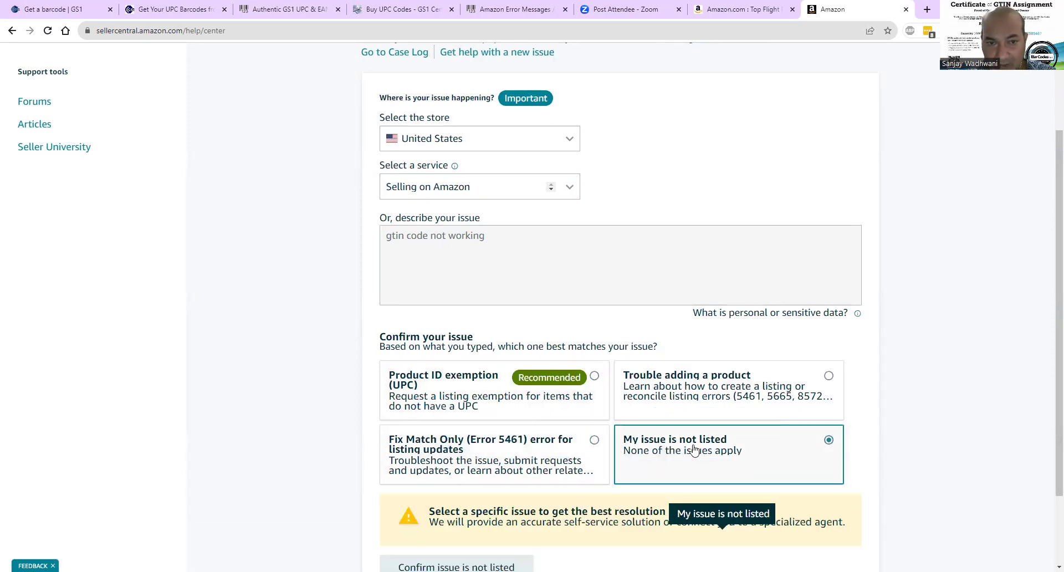
scroll(998, 369, down, 2)
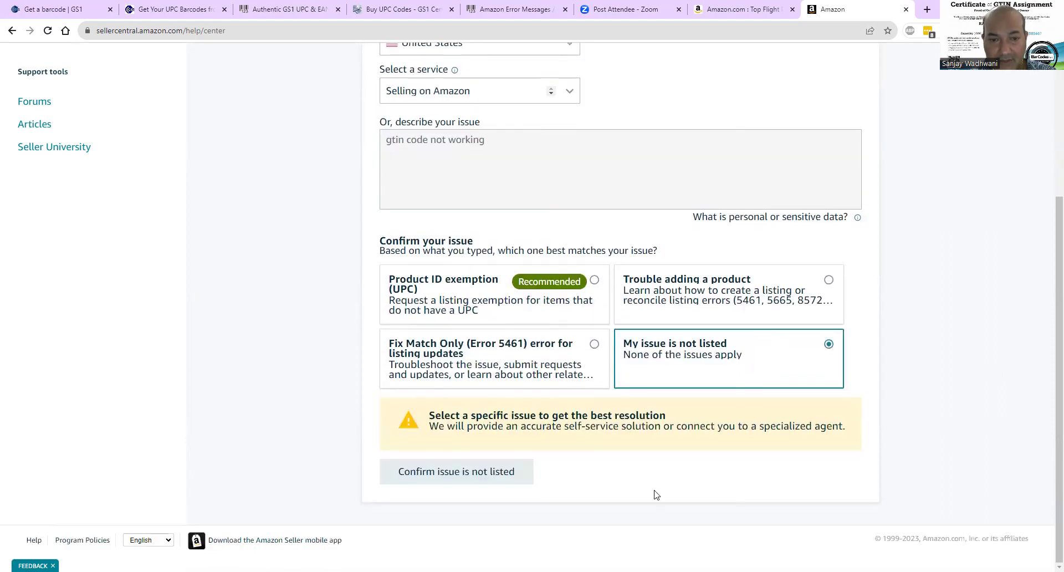
click(456, 474)
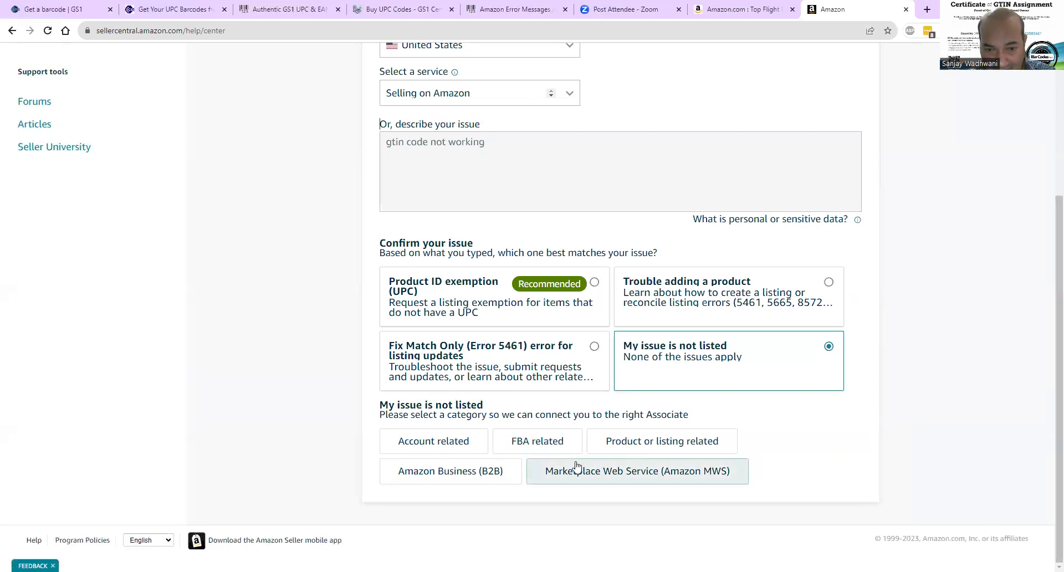
click(662, 441)
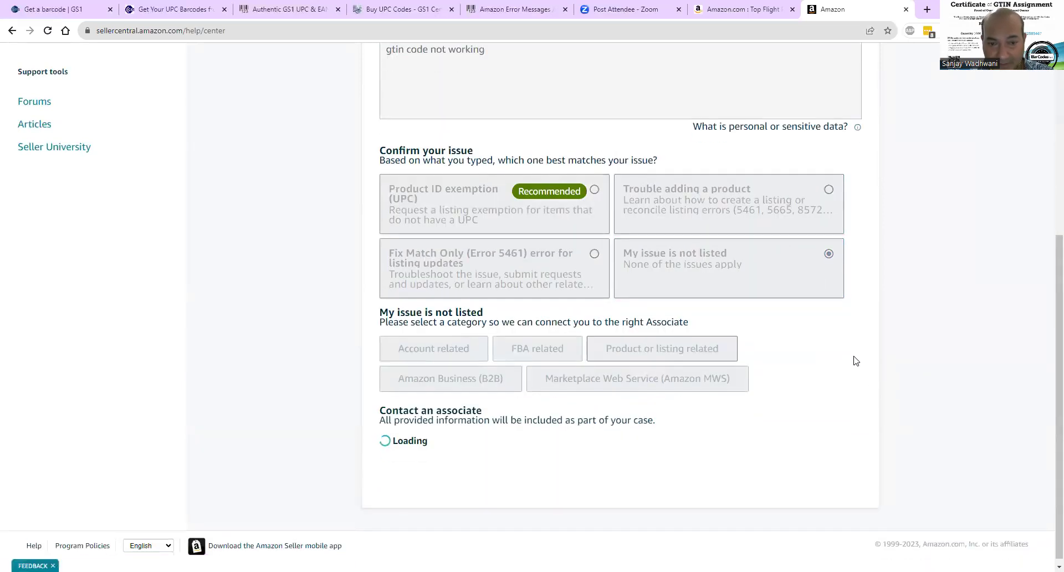
scroll(886, 362, down, 5)
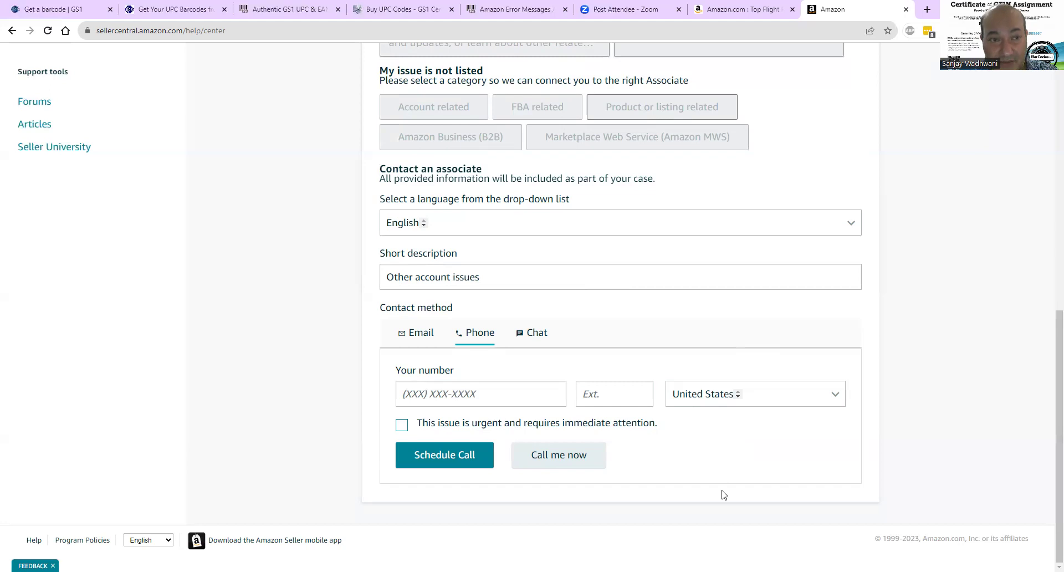
Review the GS1 US page on getting UPC barcodes, from the Company Prefix pricing up to the page heading
click(183, 9)
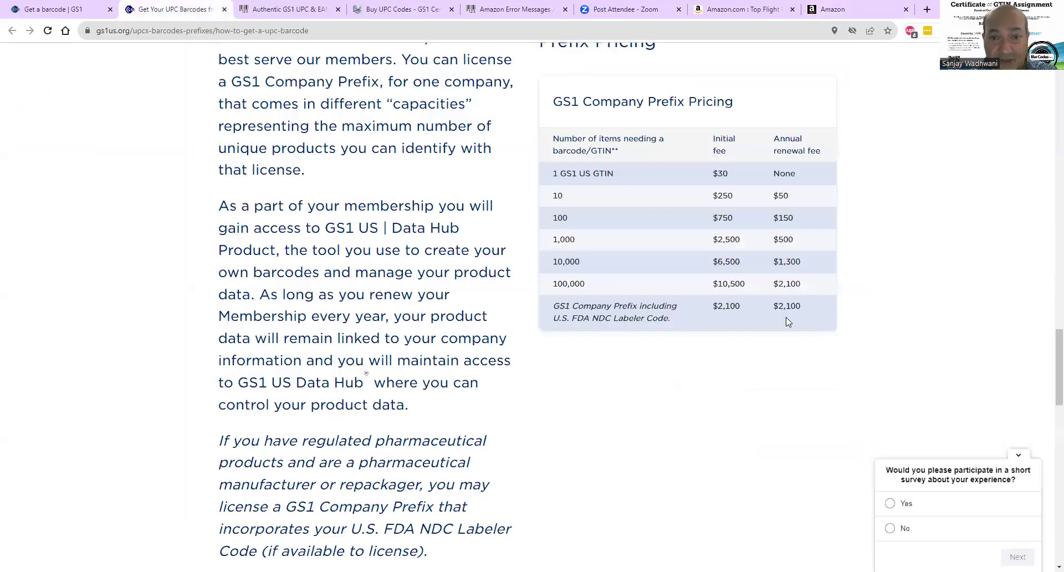
scroll(787, 321, up, 7)
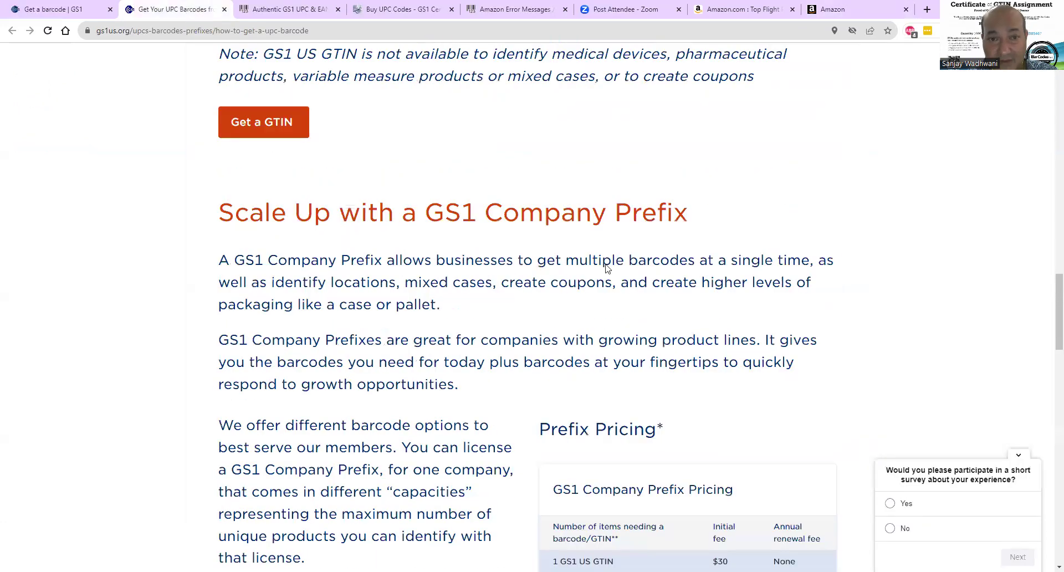
scroll(605, 263, up, 20)
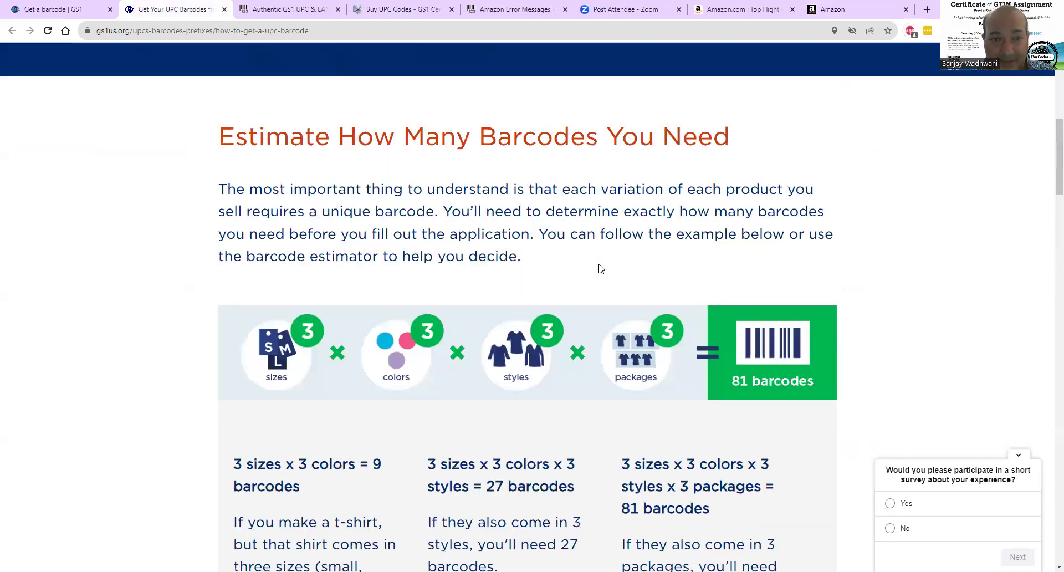
scroll(595, 264, up, 1)
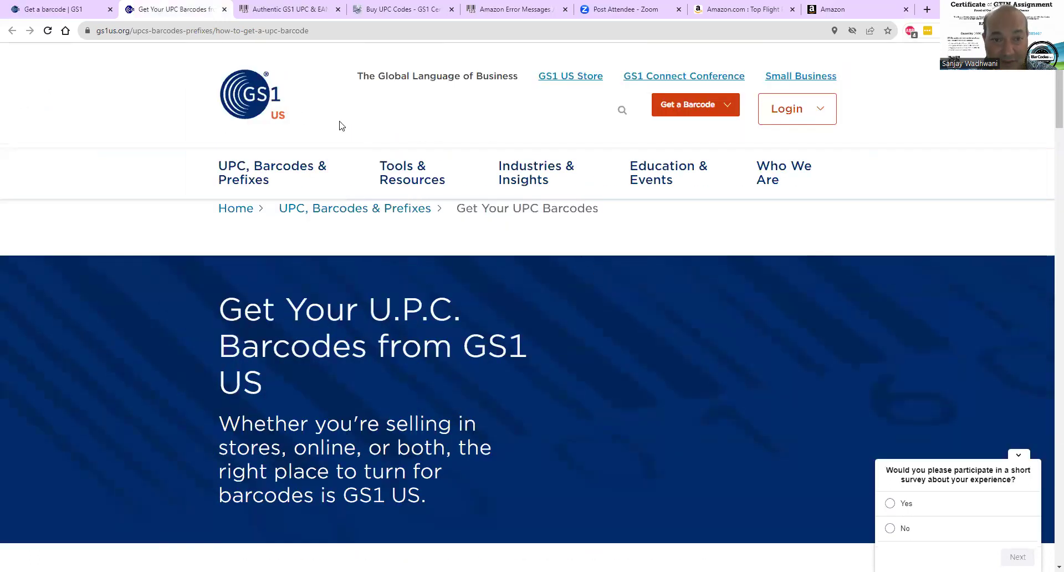